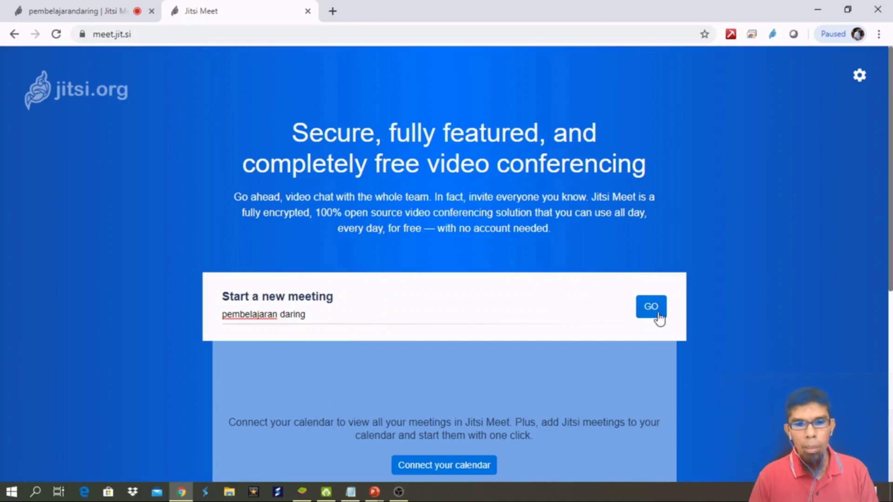
# Close the spare Jitsi Meet home page tab and keep the pembelajarandaring meeting tab open
pyautogui.hotkey('ctrl', 'w')
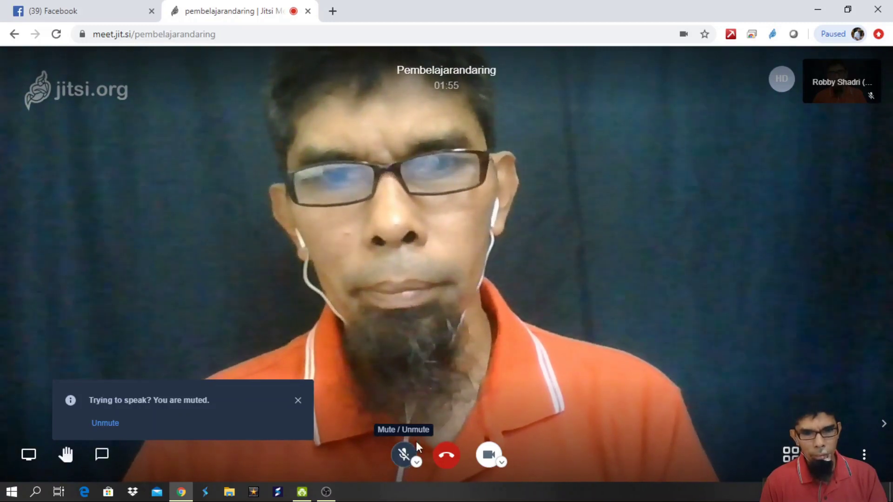
# Unmute the microphone, then turn the camera off and back on
pyautogui.click(403, 458)
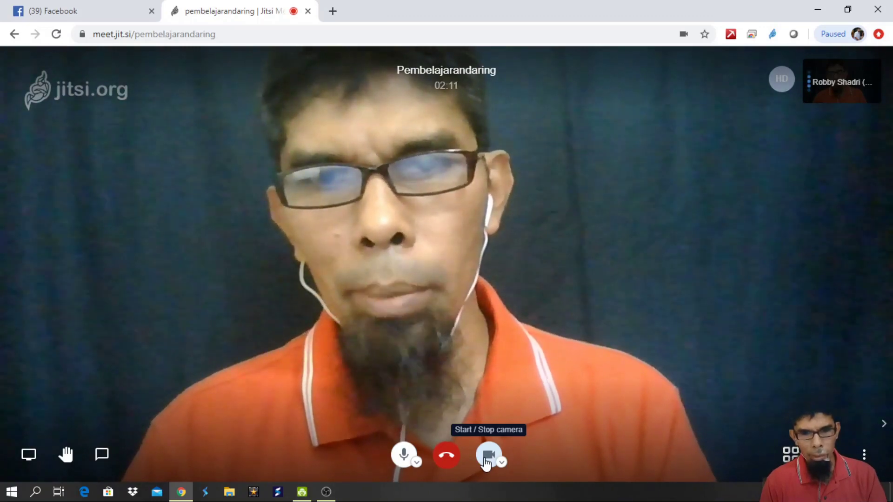
pyautogui.click(487, 458)
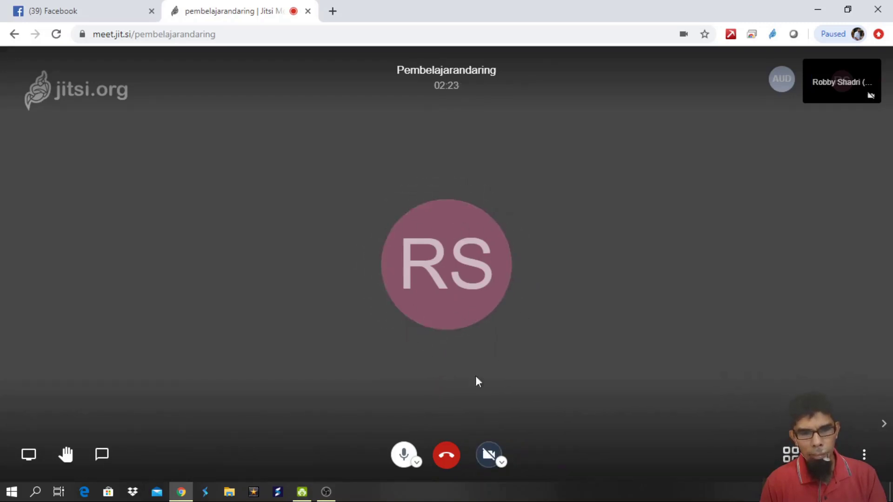
pyautogui.click(490, 457)
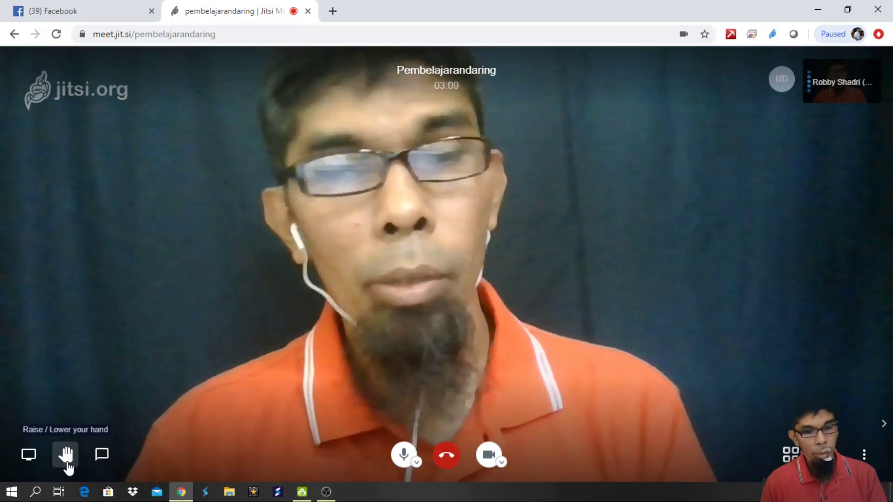
pyautogui.click(65, 459)
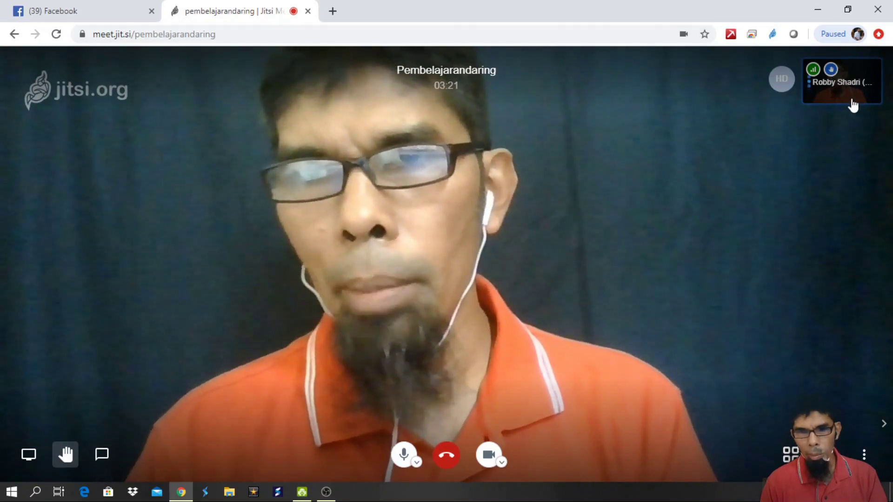
pyautogui.click(66, 458)
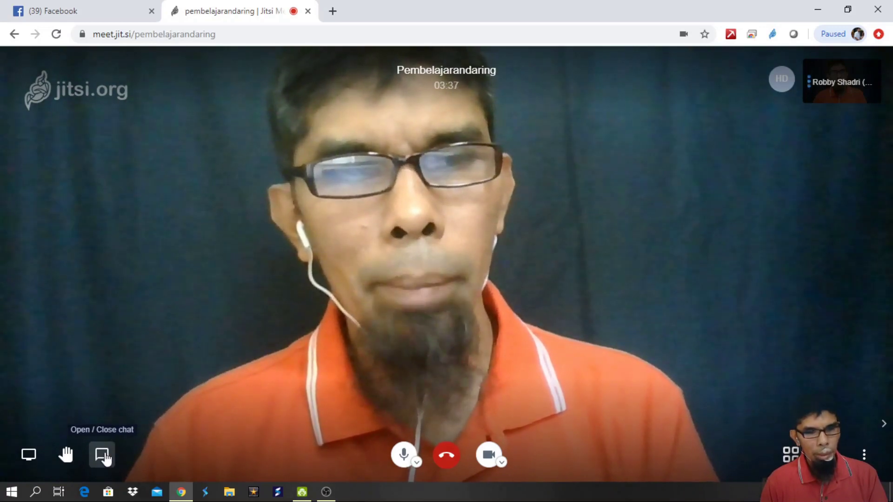
pyautogui.click(105, 461)
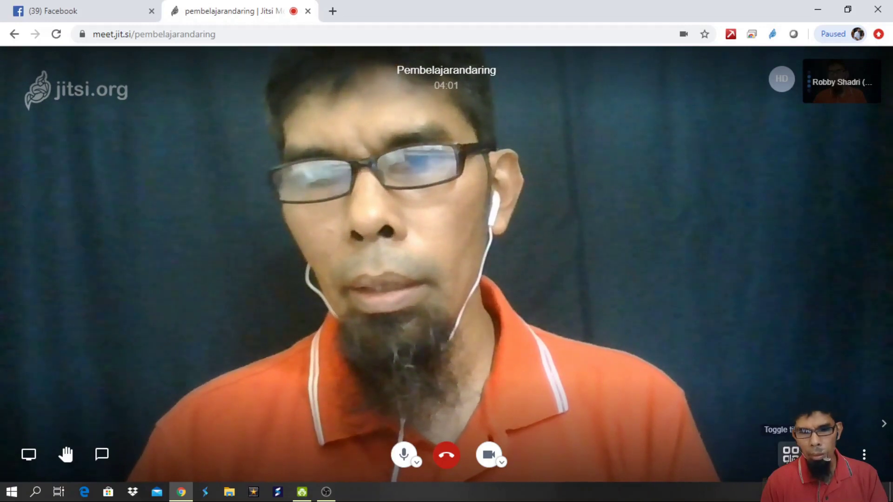
pyautogui.click(791, 454)
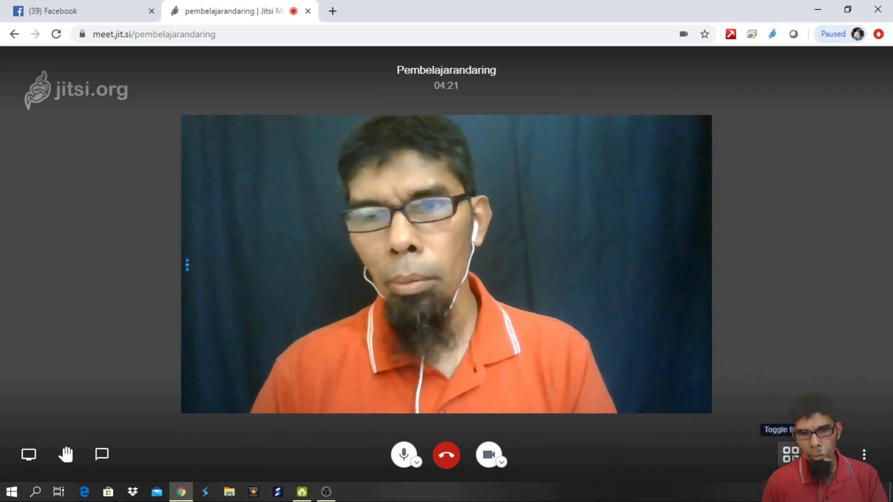
pyautogui.click(790, 455)
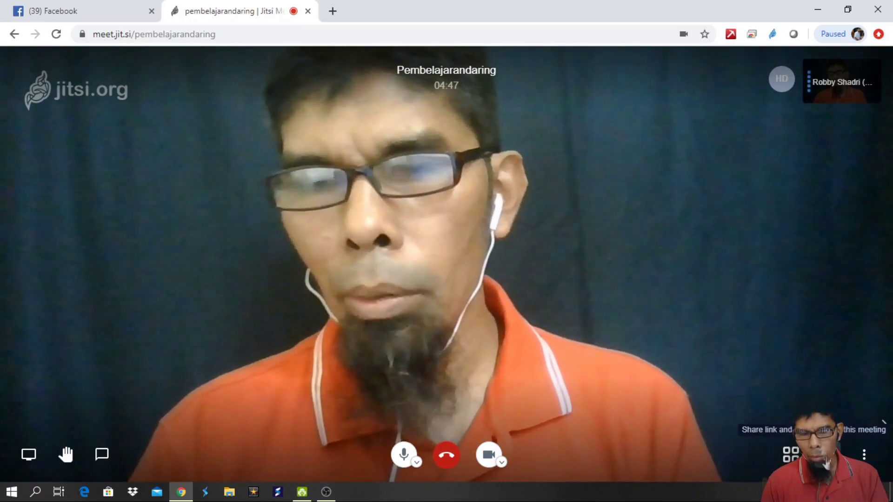
pyautogui.click(883, 422)
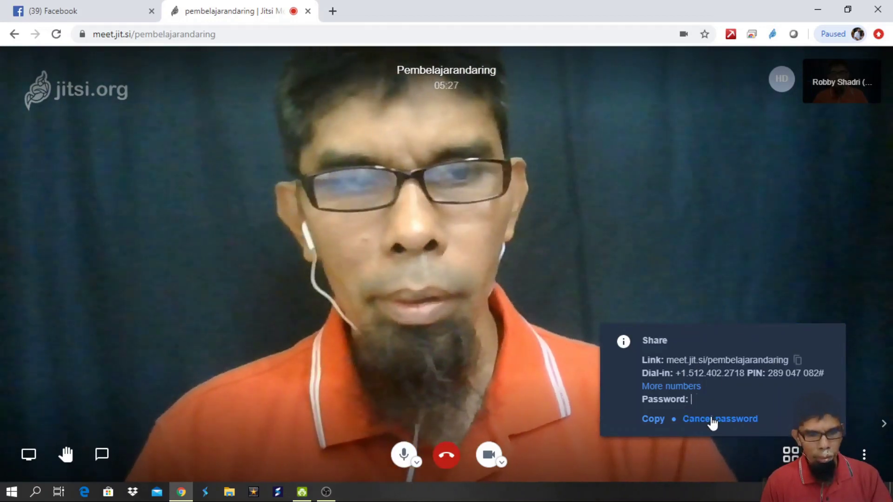
# Enter and confirm the meeting password, then close the Share info panel
pyautogui.write('5')
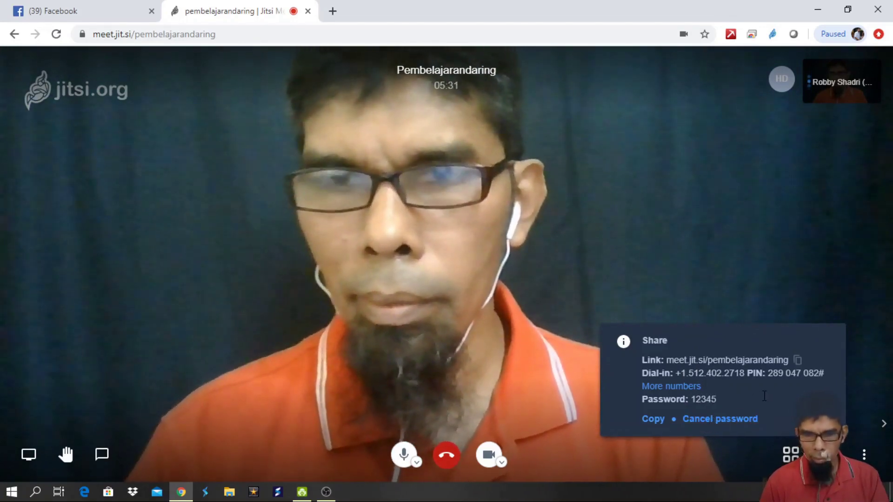
pyautogui.press('Return')
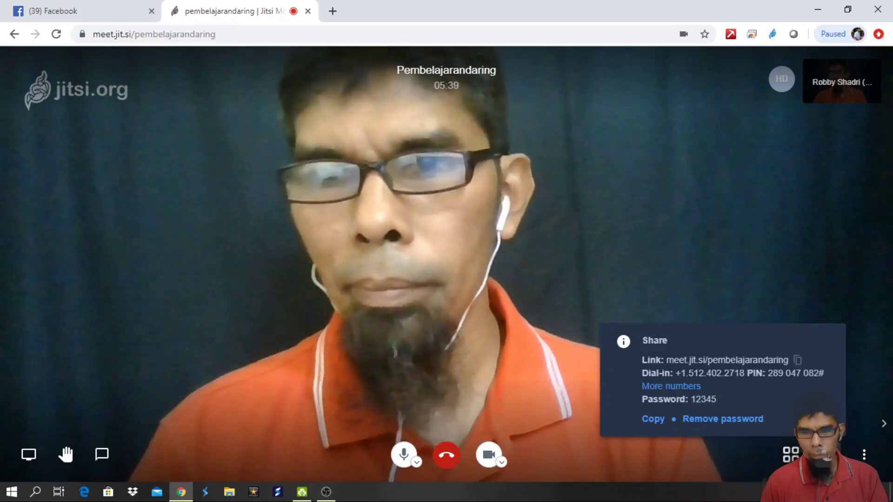
pyautogui.click(824, 461)
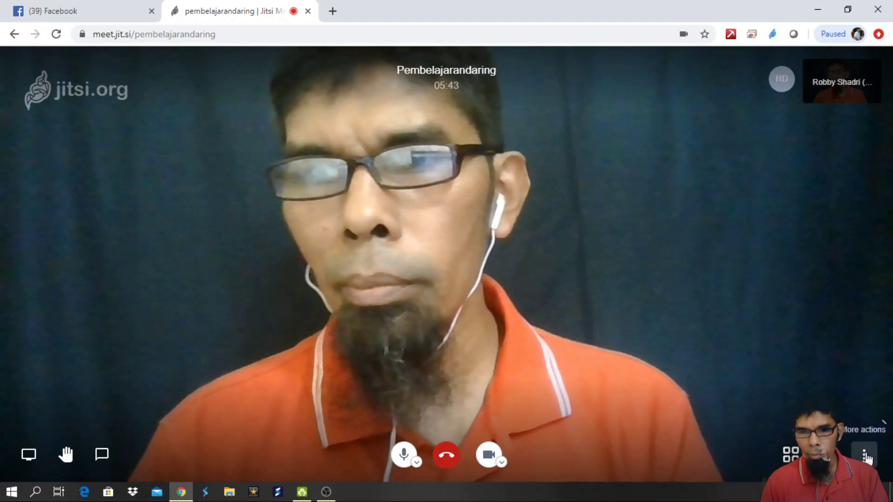
pyautogui.click(864, 456)
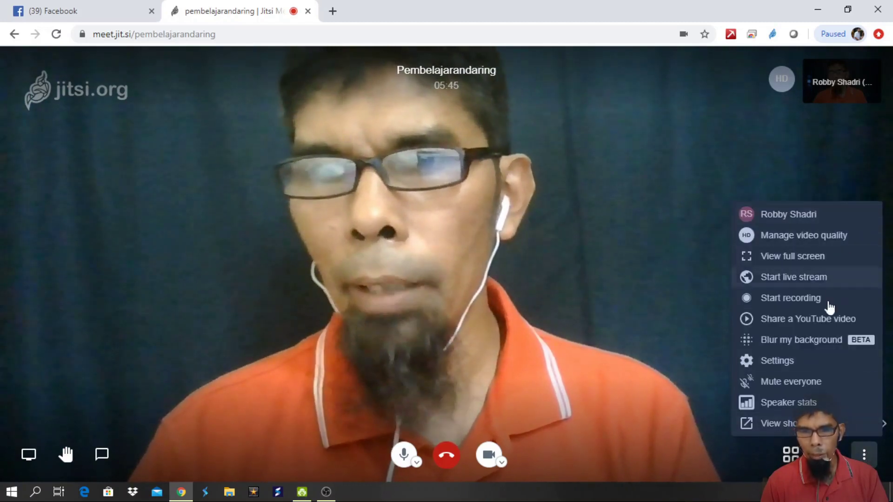
# View the Profile settings without changes, then bring up Manage video quality
pyautogui.click(806, 215)
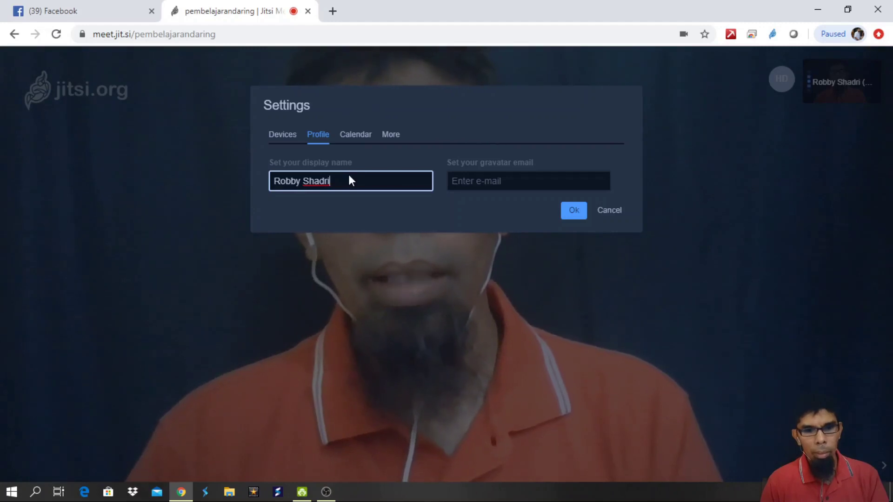
pyautogui.click(611, 213)
pyautogui.click(866, 456)
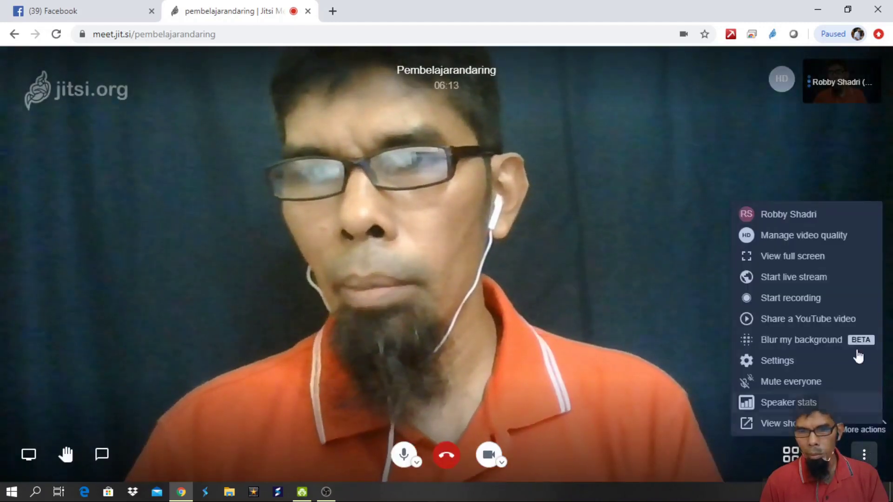
pyautogui.click(827, 238)
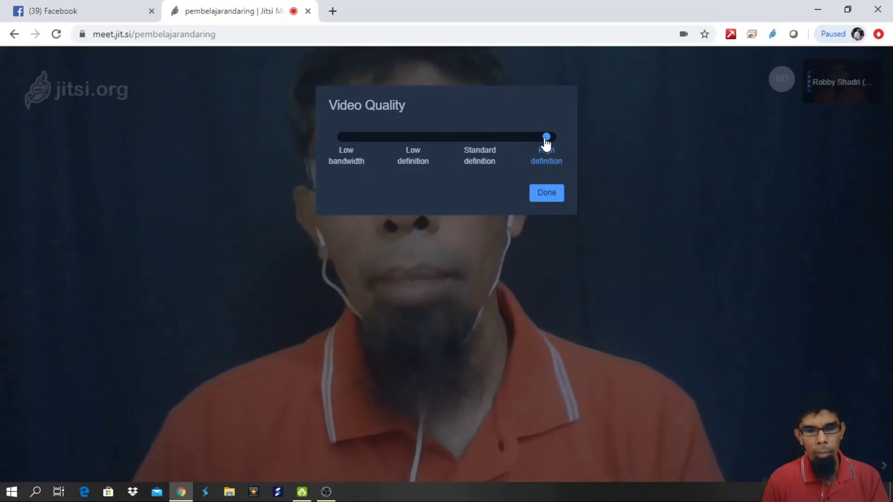
# Keep video quality at High definition and close the Video Quality dialog with Done
pyautogui.click(545, 195)
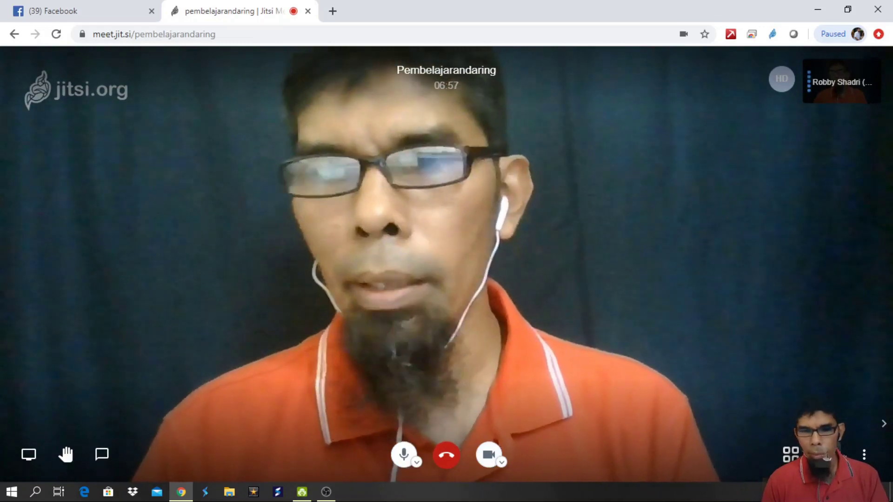
pyautogui.click(864, 455)
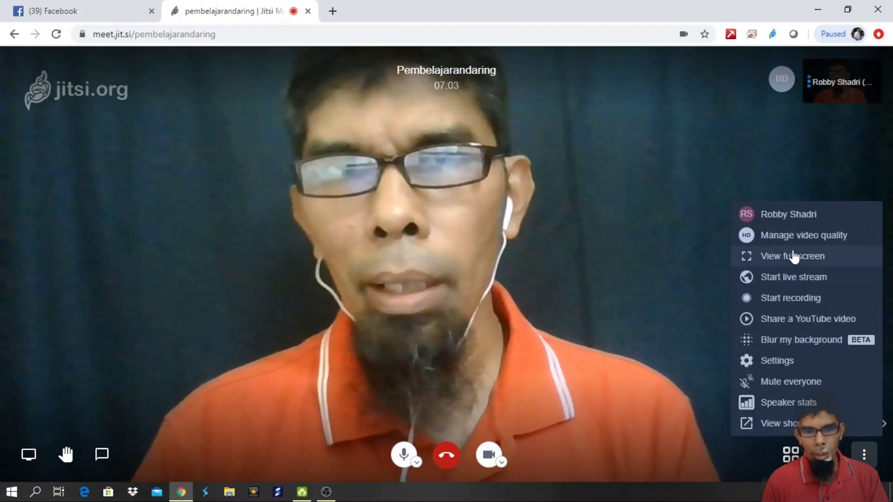
# Choose Start live stream from the More actions menu to open the YouTube setup
pyautogui.click(631, 265)
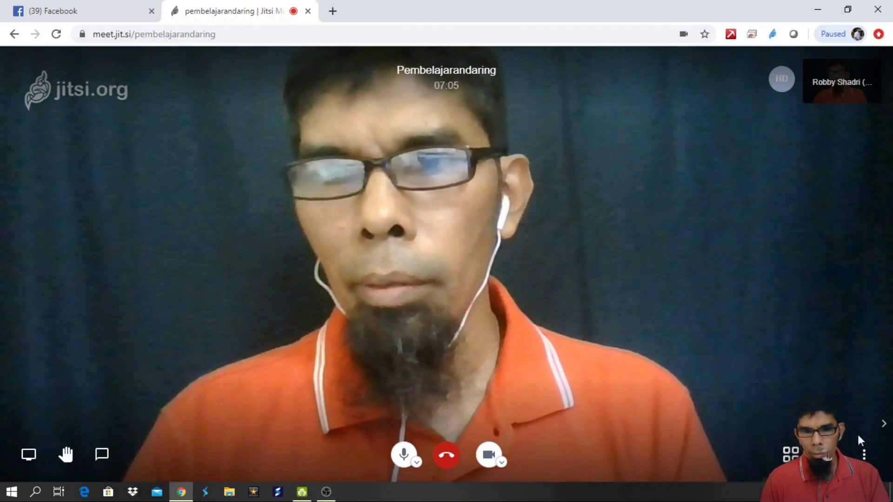
pyautogui.click(864, 455)
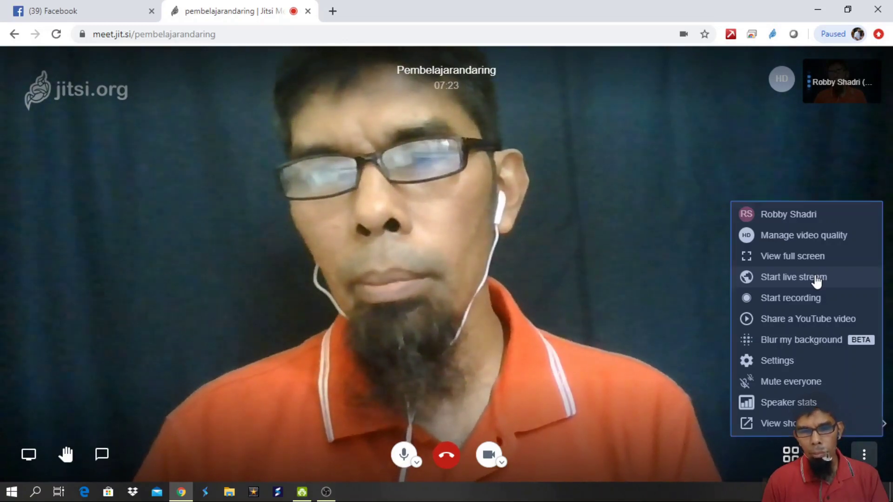
pyautogui.click(817, 278)
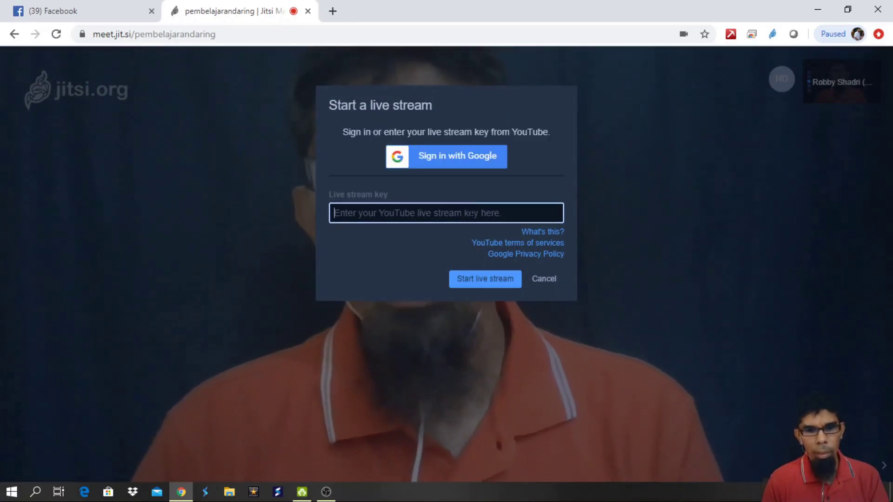
# Cancel the Start a live stream dialog without streaming and reopen More actions
pyautogui.click(547, 283)
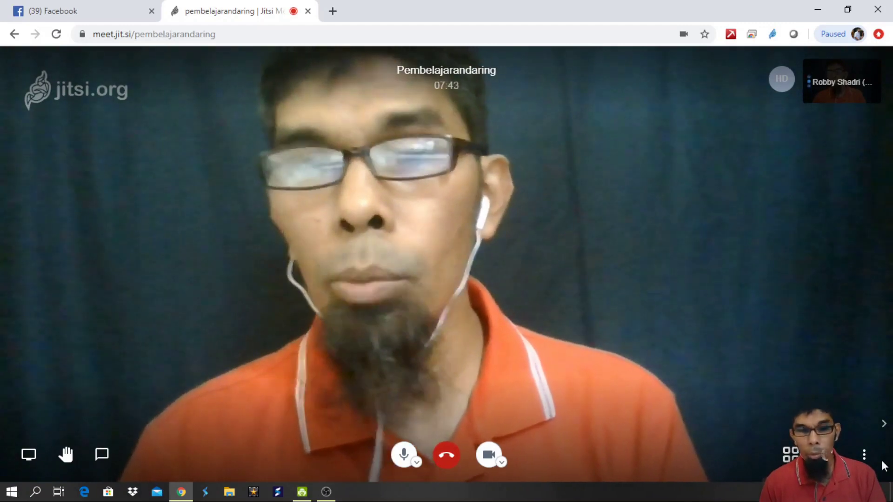
pyautogui.click(864, 456)
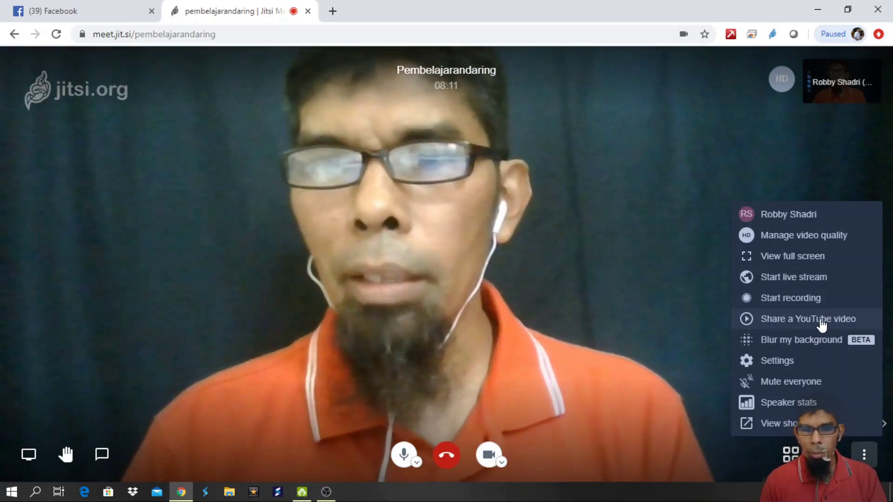
pyautogui.click(821, 320)
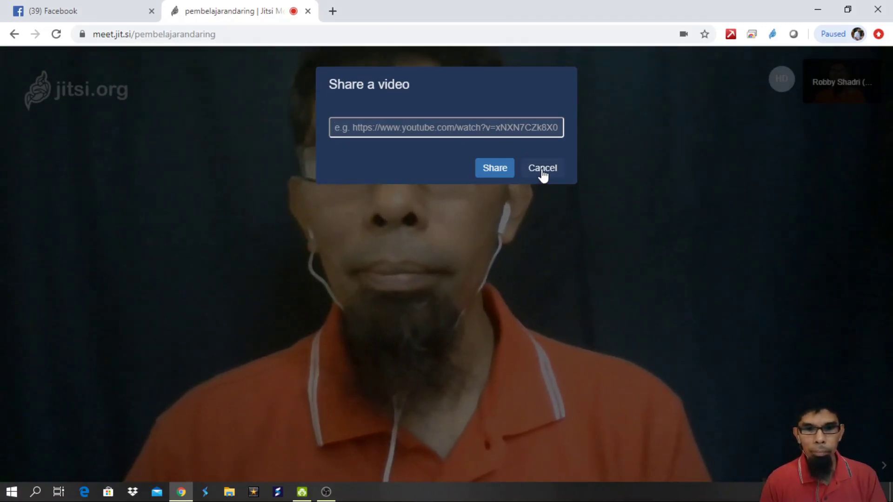
pyautogui.click(543, 169)
pyautogui.click(864, 454)
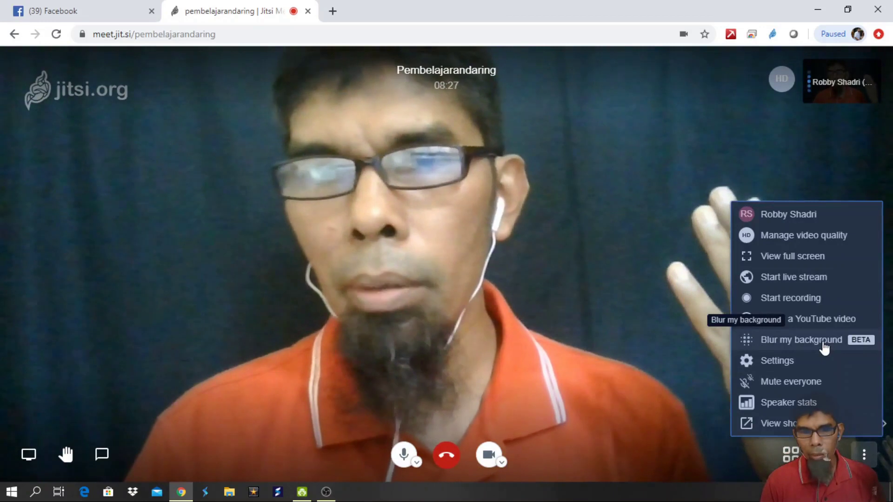
# Toggle Blur my background on and off twice, leaving it off, then open Settings
pyautogui.click(824, 348)
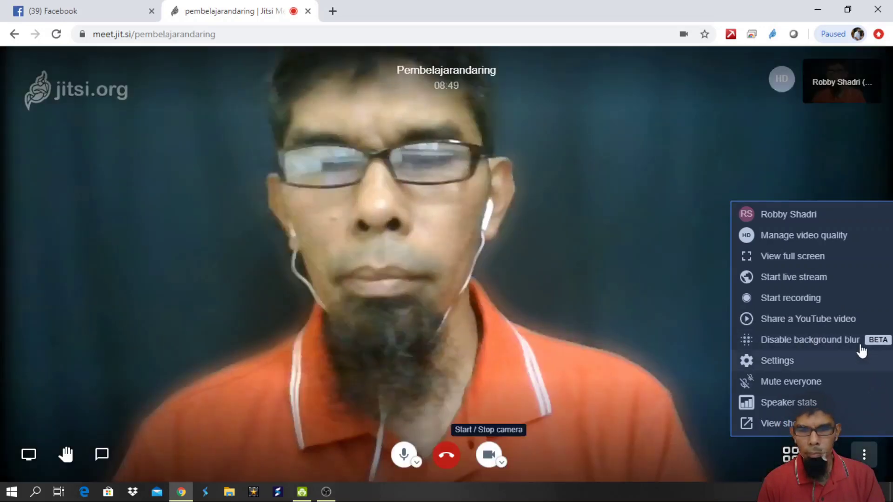
pyautogui.click(861, 348)
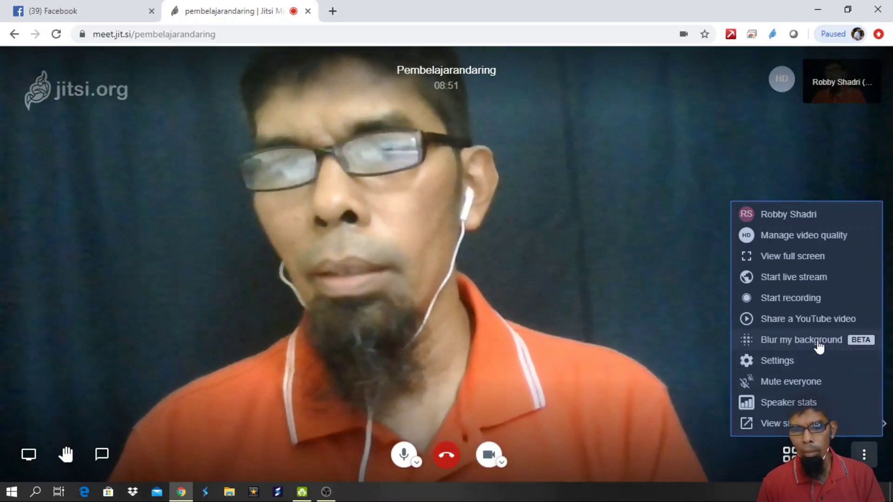
pyautogui.click(817, 343)
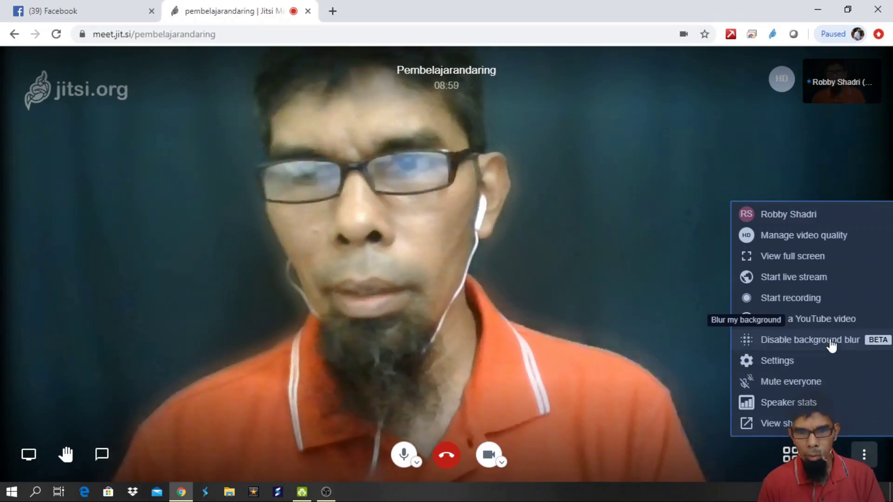
pyautogui.click(832, 345)
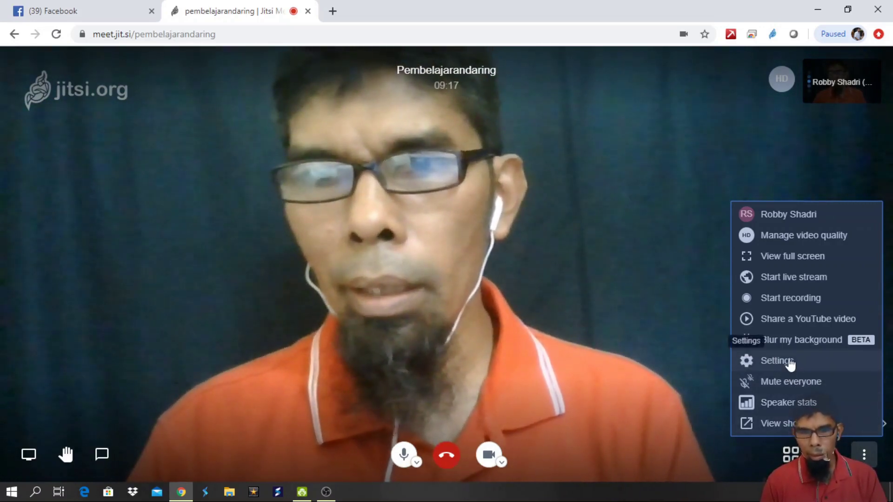
pyautogui.click(789, 363)
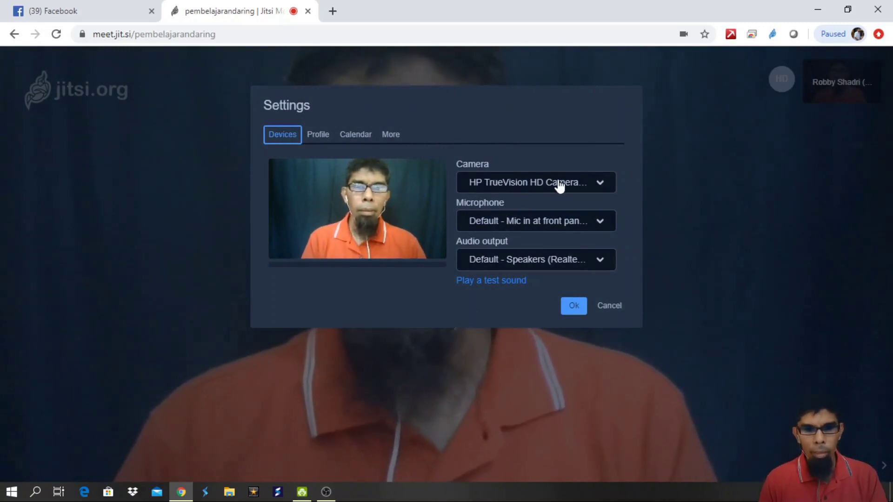
# Check the Camera and Microphone dropdowns without changing them, then view the Profile page
pyautogui.click(593, 186)
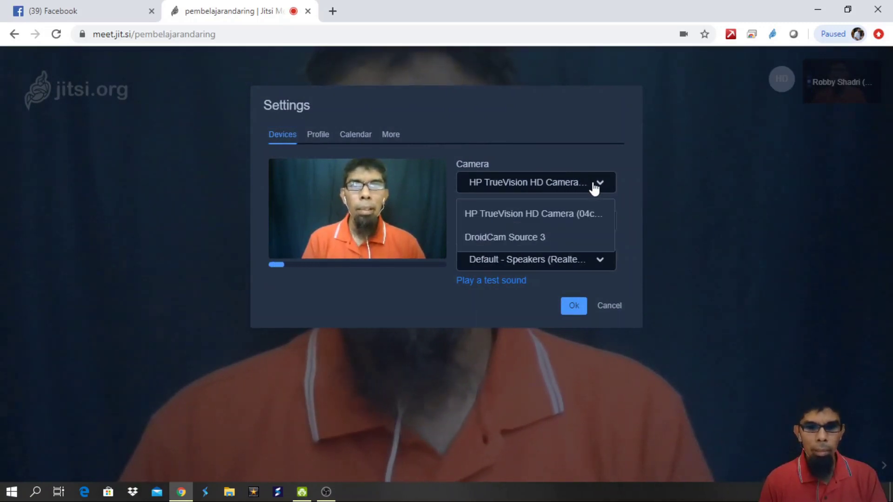
pyautogui.click(570, 156)
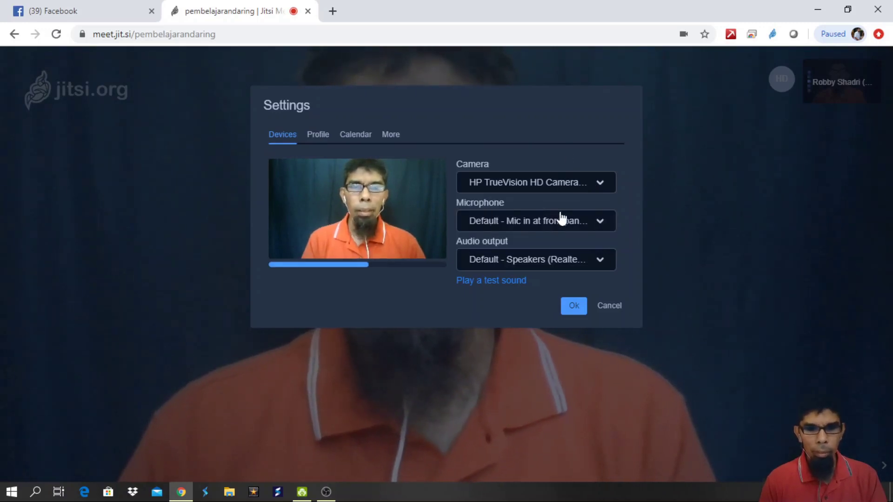
pyautogui.click(594, 227)
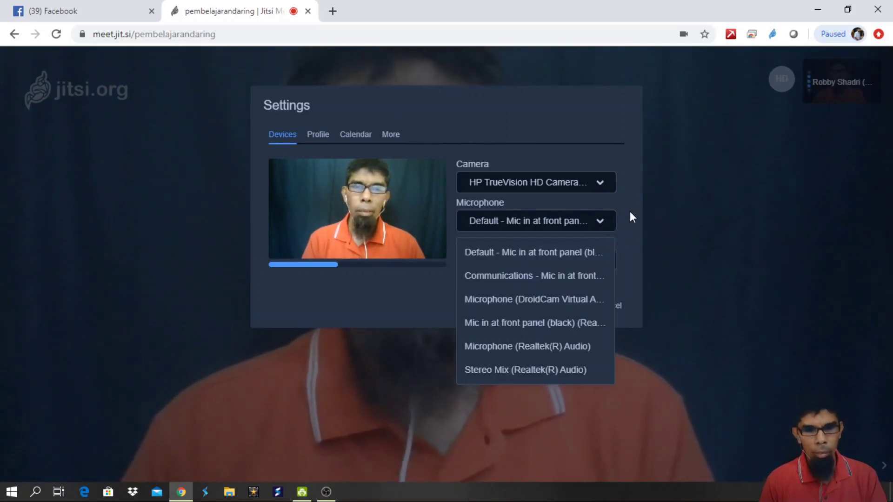
pyautogui.click(610, 223)
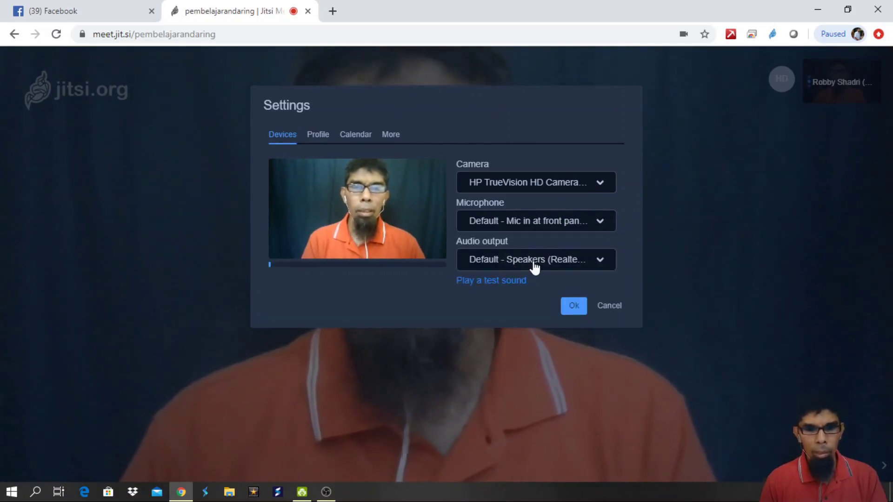
pyautogui.click(320, 136)
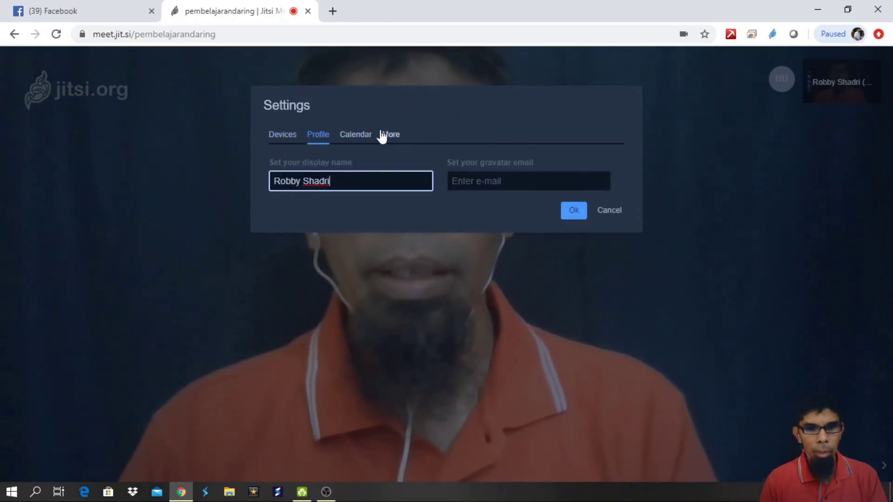
# Show the Settings More page with the Everyone starts muted moderator option and language choice
pyautogui.click(395, 138)
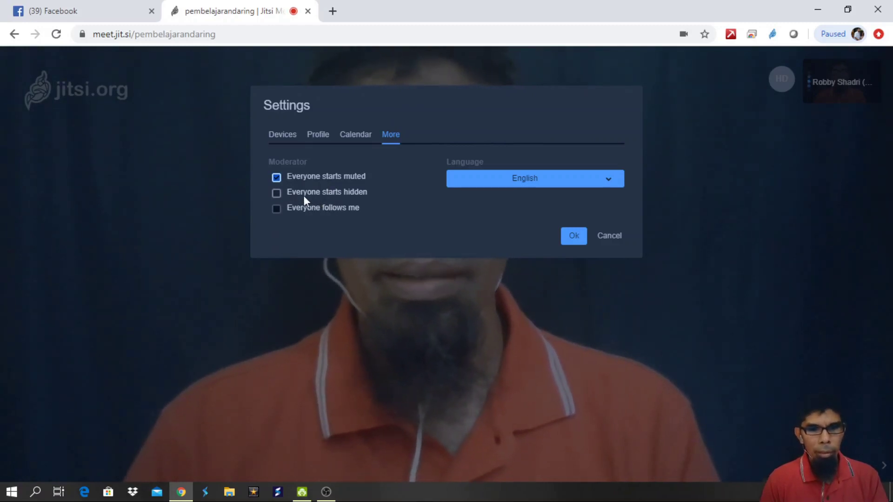
# Enable 'Everyone starts hidden' on the More tab and confirm with Ok
pyautogui.click(277, 194)
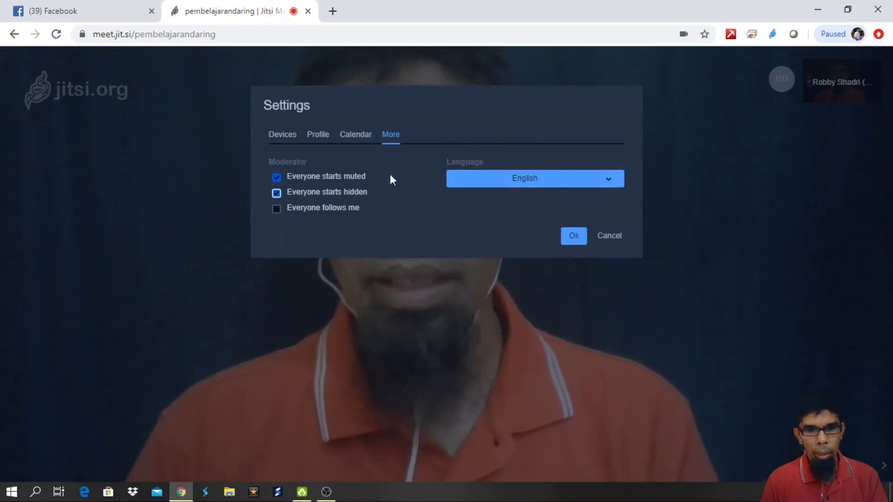
pyautogui.click(574, 248)
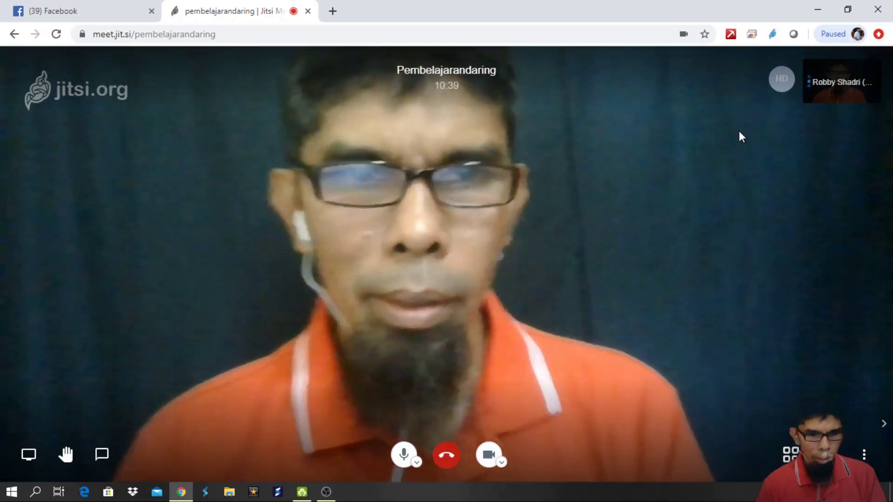
# Open a new incognito Chrome window, restore it from full screen and move it right
pyautogui.hotkey('ctrl', 'shift', 'n')
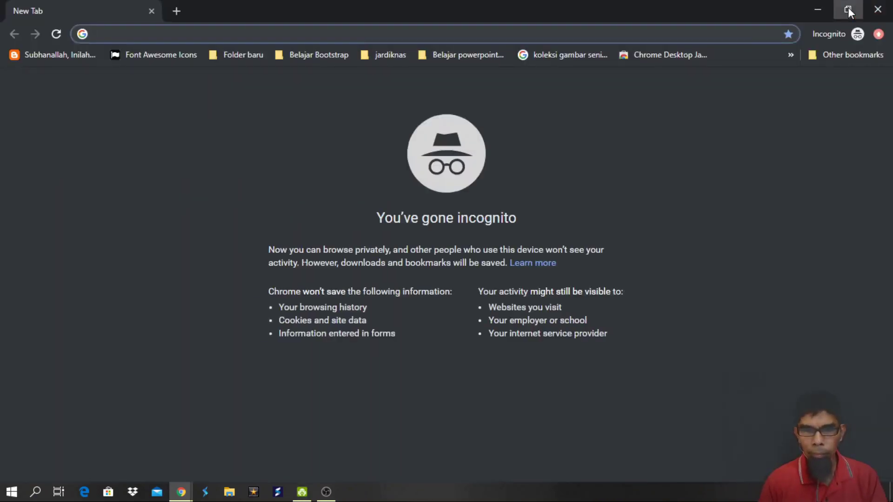
pyautogui.click(849, 11)
pyautogui.moveTo(336, 34); pyautogui.dragTo(766, 23)
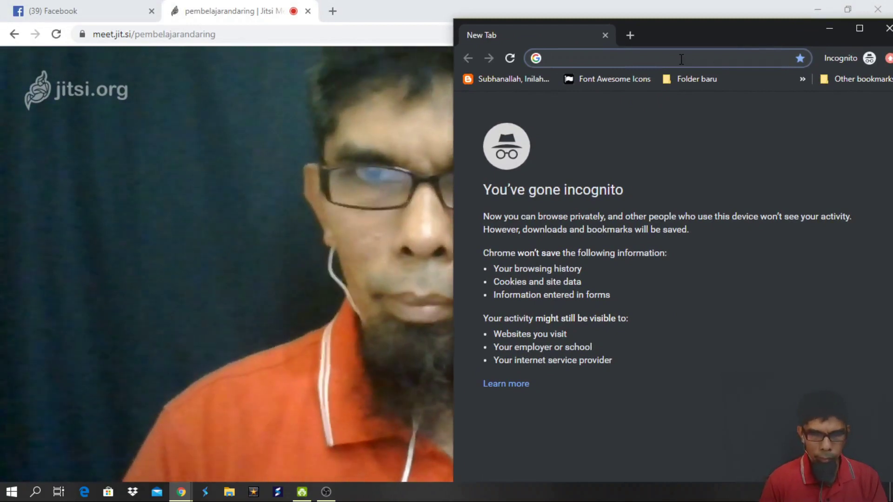
# Load meet.jit.si in the incognito window and resize it narrower beside the call
pyautogui.write('meet.jit.si')
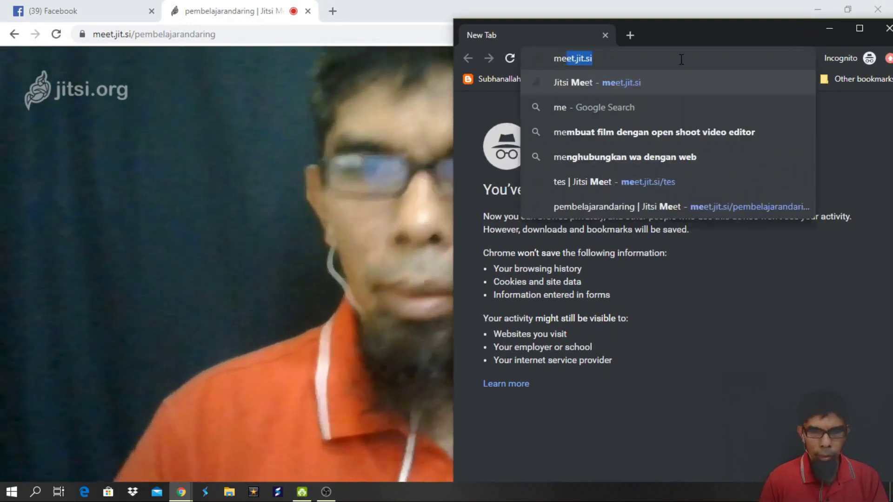
pyautogui.press('Return')
pyautogui.moveTo(733, 29)
pyautogui.mouseDown()
pyautogui.moveTo(853, 39)
pyautogui.moveTo(716, 33)
pyautogui.mouseUp()
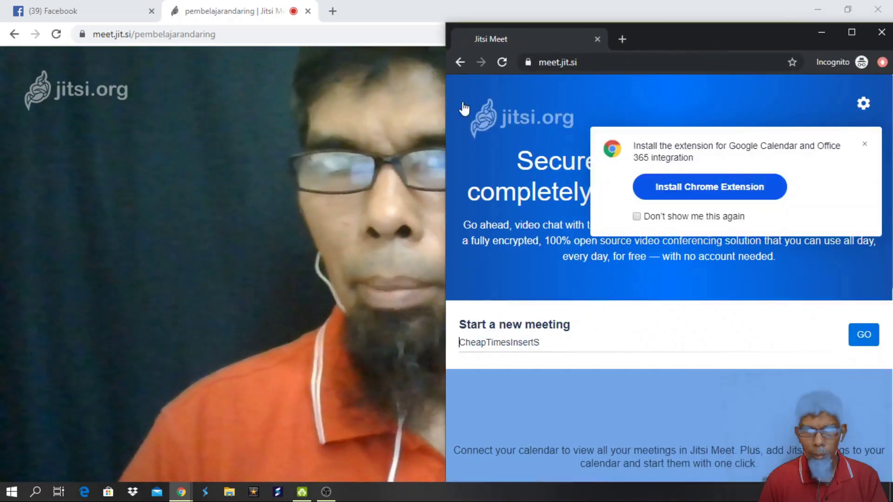
pyautogui.moveTo(442, 102); pyautogui.dragTo(595, 100)
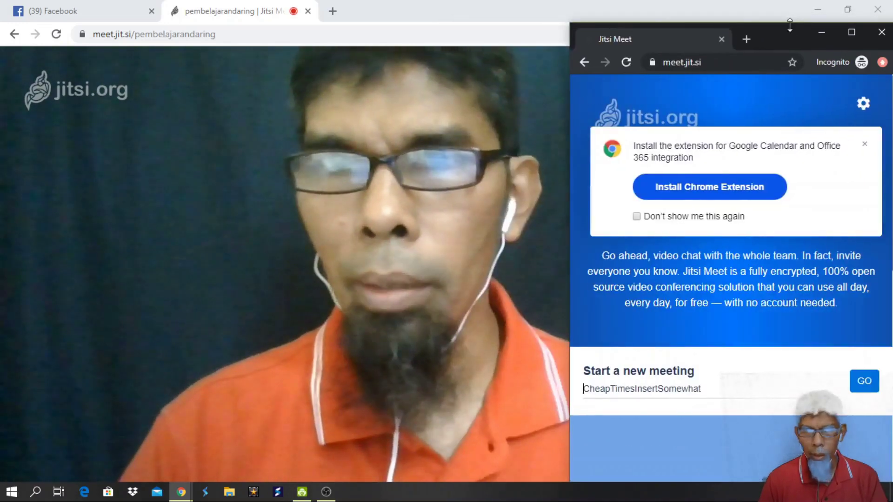
pyautogui.moveTo(788, 28); pyautogui.dragTo(760, 31)
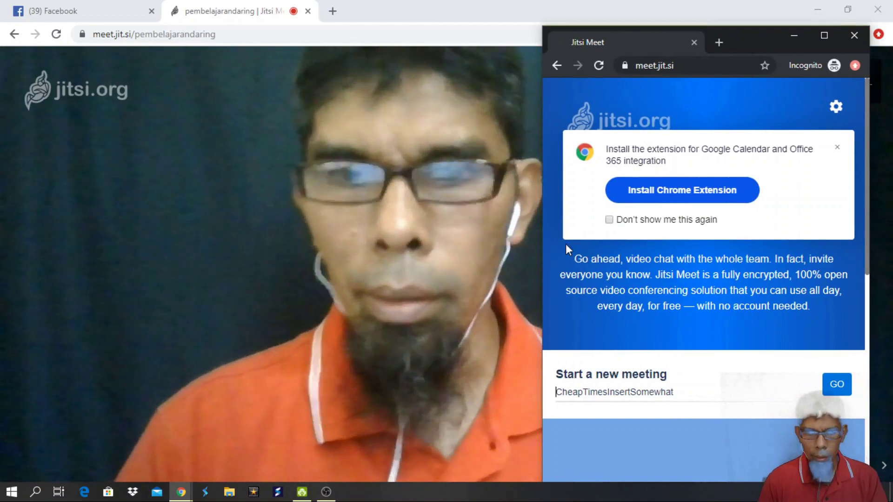
# Choose room pembelajarandaring from suggestions, start joining, and allow microphone and camera
pyautogui.write('pembelajarandaring')
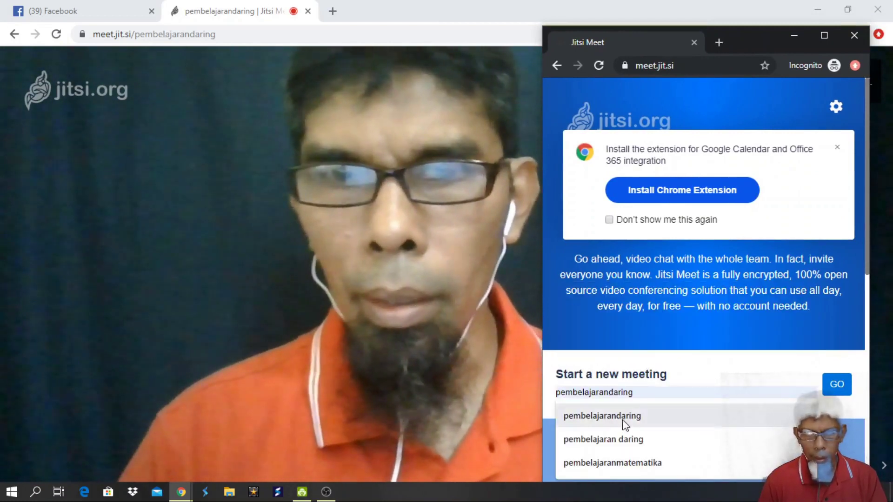
pyautogui.click(622, 419)
pyautogui.click(841, 389)
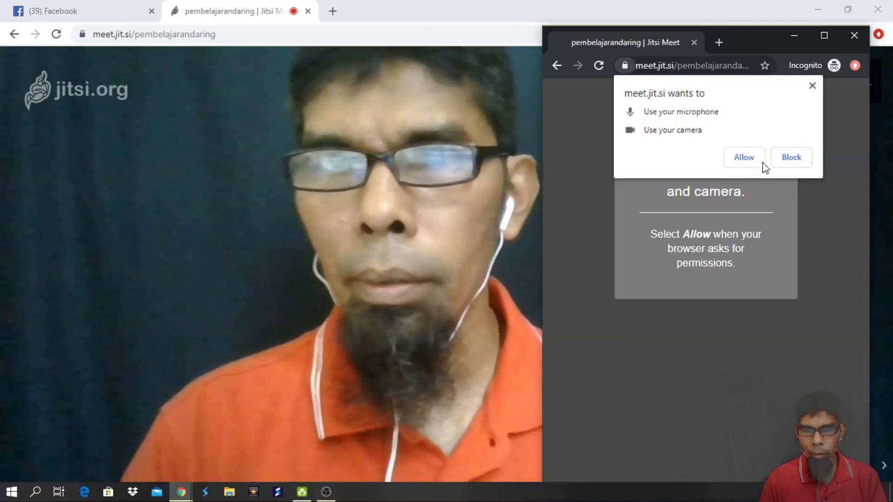
pyautogui.click(750, 159)
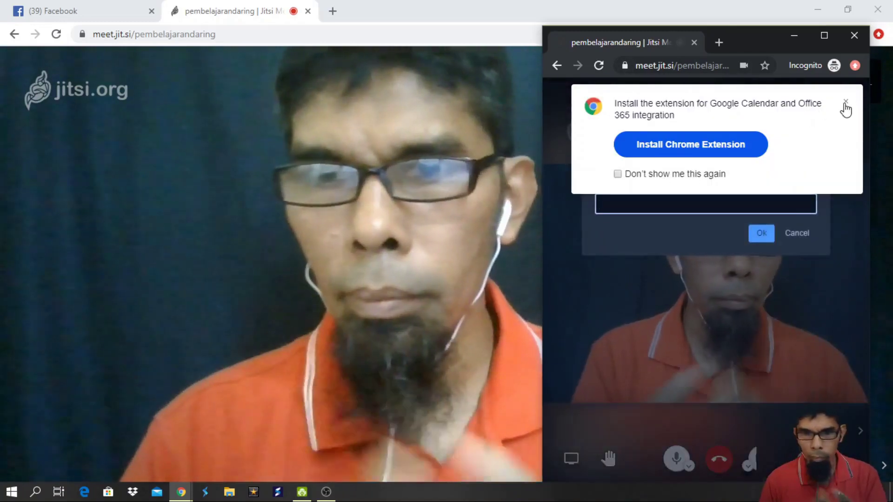
# Dismiss the extension banner, enter the meeting password to join, and return to the main call
pyautogui.click(846, 104)
pyautogui.click(739, 202)
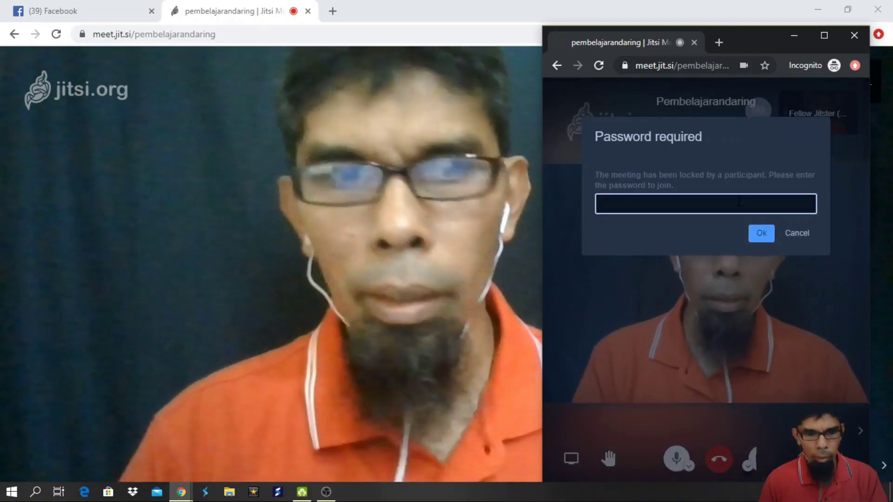
pyautogui.write('12345')
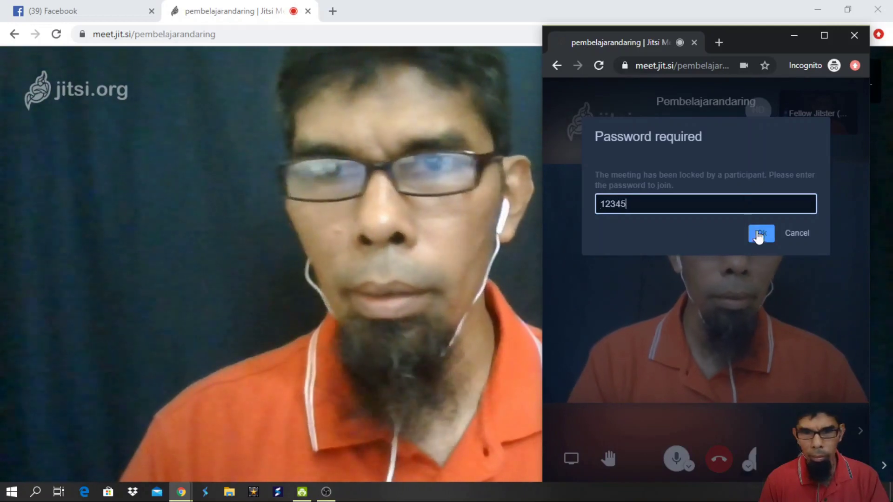
pyautogui.click(760, 235)
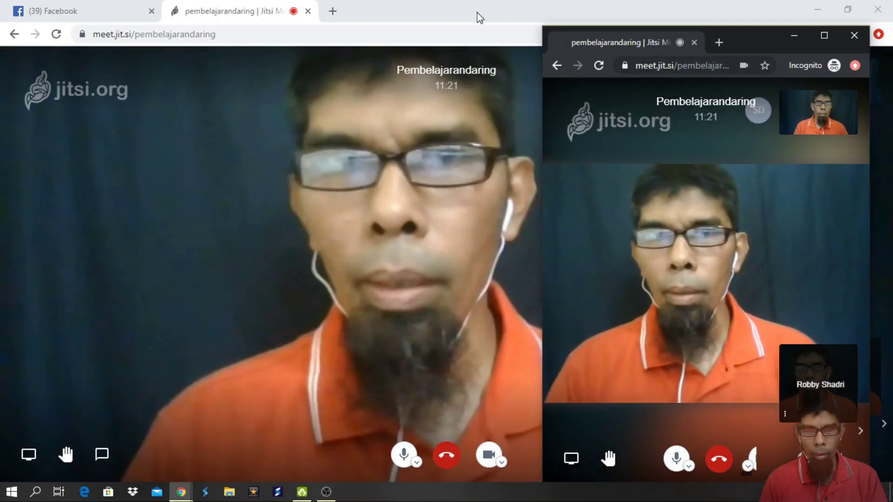
pyautogui.click(479, 17)
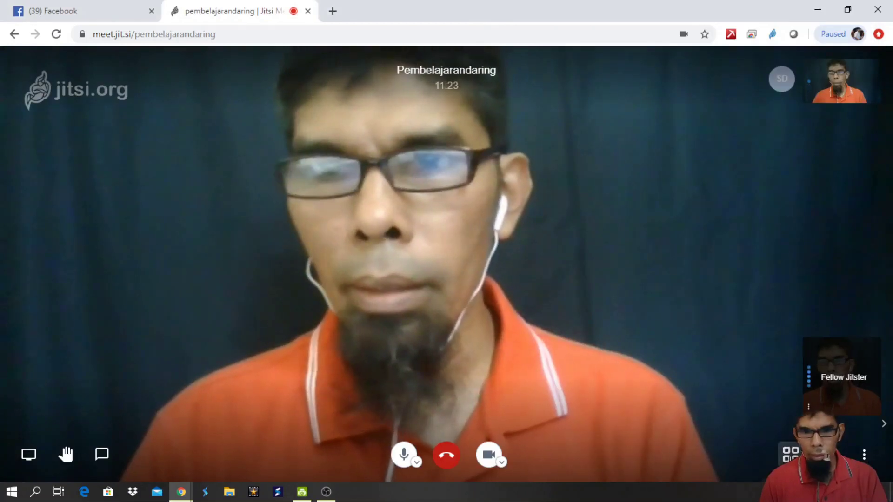
# Toggle tile view on, off with W, and on again, then close the incognito meeting window
pyautogui.click(791, 454)
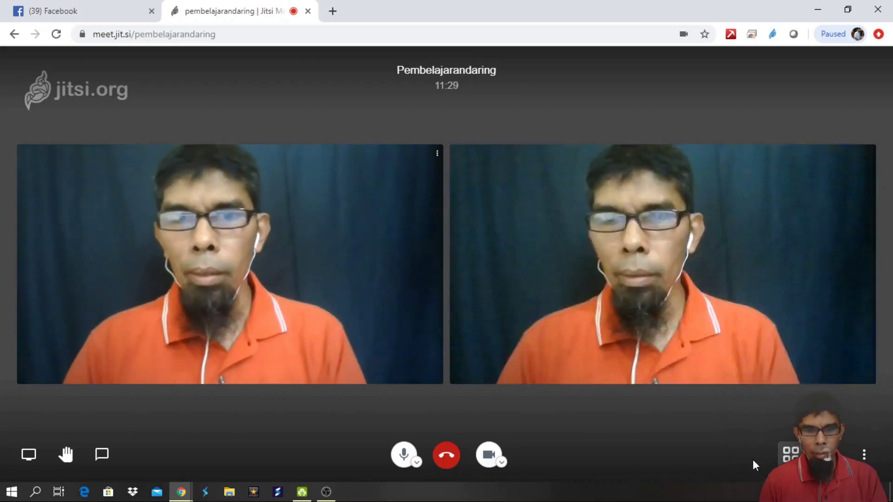
pyautogui.press('w')
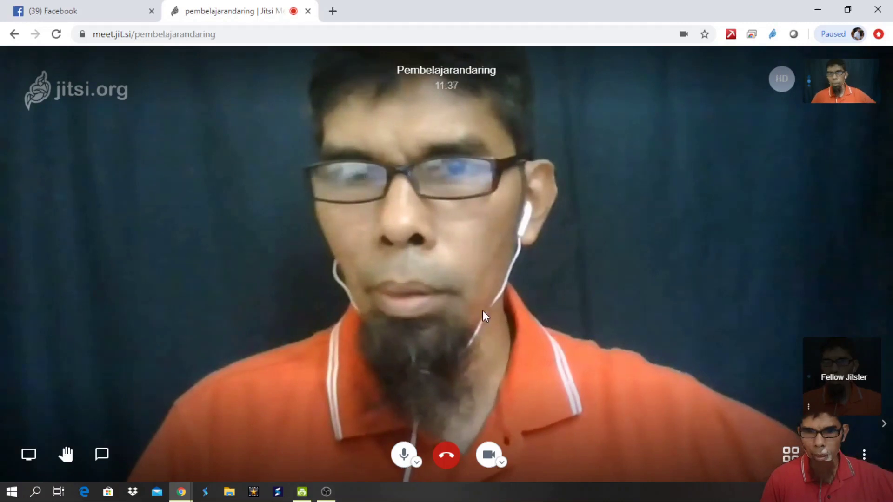
pyautogui.click(790, 455)
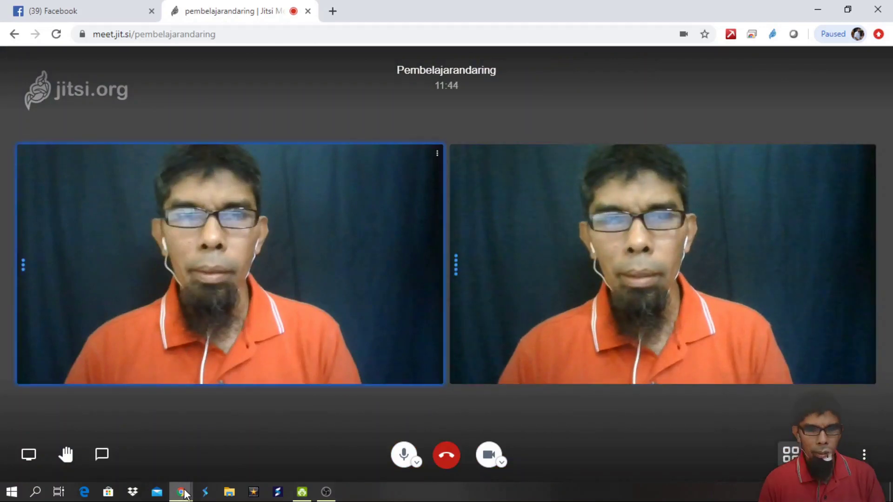
pyautogui.moveTo(185, 494)
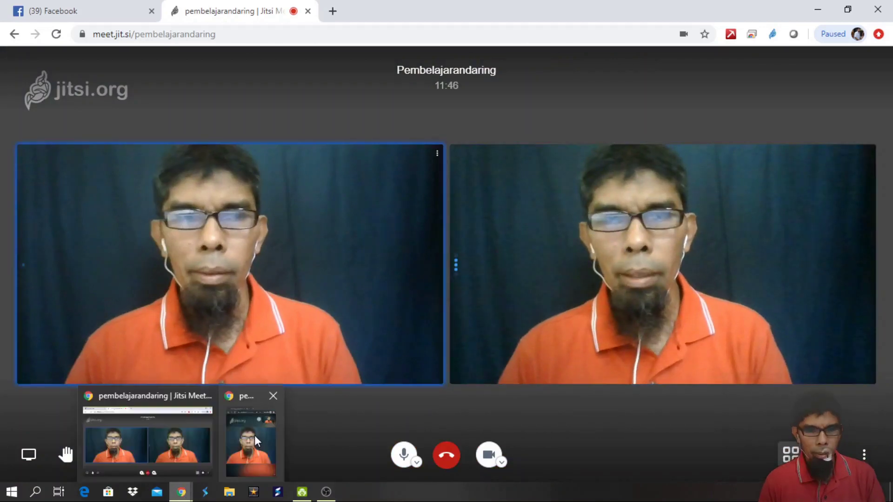
pyautogui.click(273, 396)
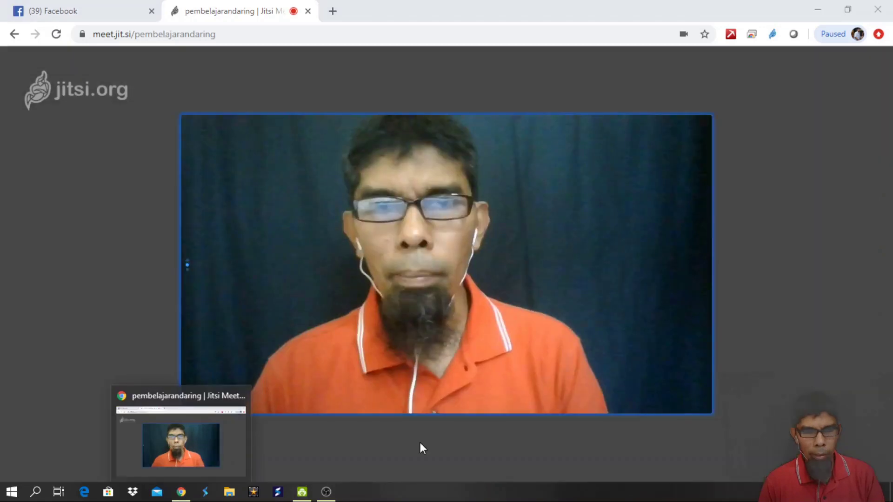